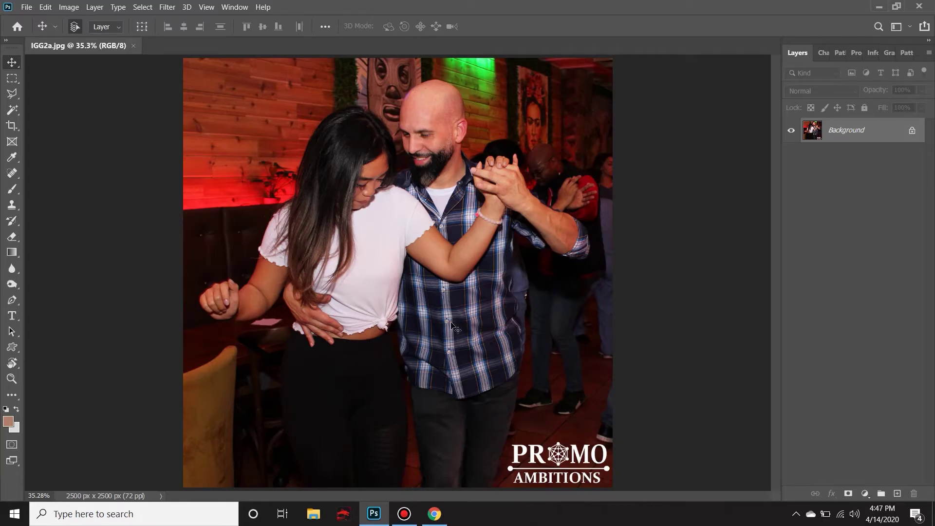
# Zoom in up to 12800% with Ctrl+plus, then back out to the whole photo.
pyautogui.press('ctrl')
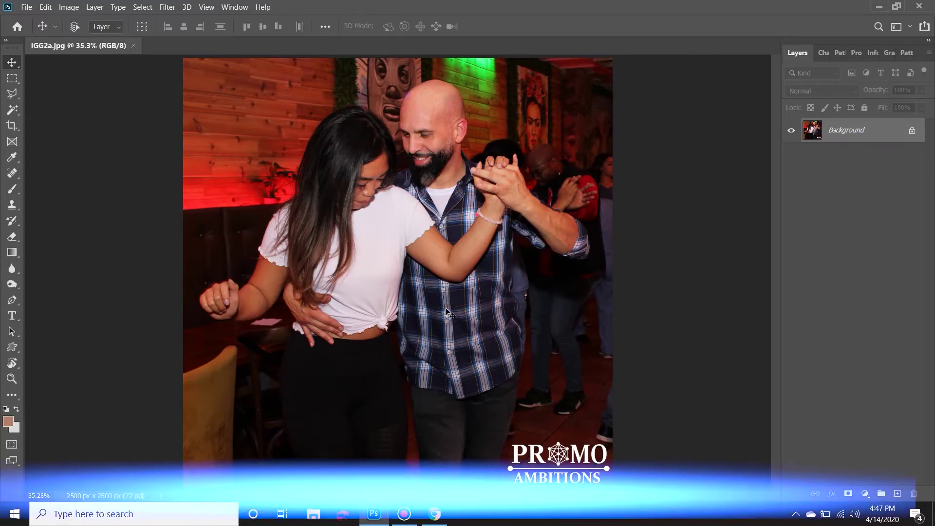
pyautogui.hotkey('ctrl', '+')
pyautogui.hotkey('ctrl', '+')
pyautogui.hotkey('ctrl', '+')
pyautogui.hotkey('ctrl', '+')
pyautogui.hotkey('ctrl', '+')
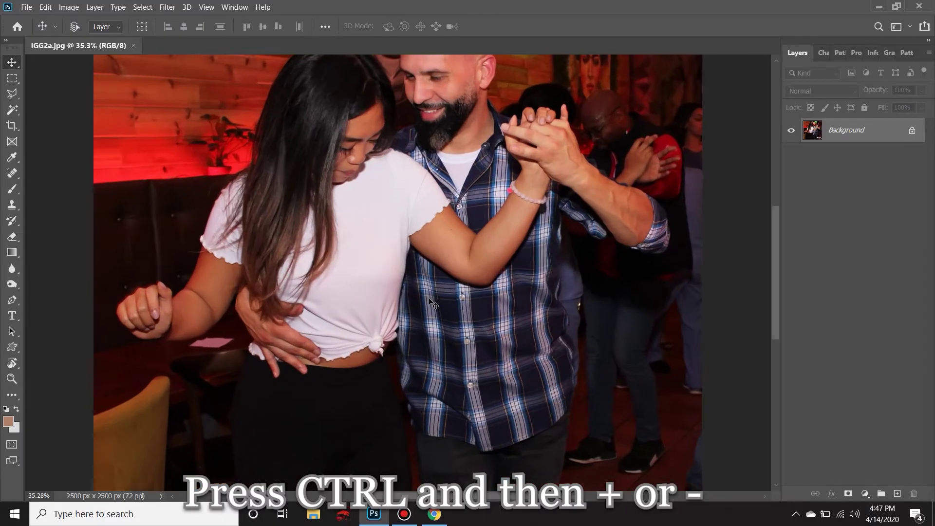
pyautogui.hotkey('ctrl', '+')
pyautogui.hotkey('ctrl', '+')
pyautogui.hotkey('ctrl', '+')
pyautogui.hotkey('ctrl', '+')
pyautogui.hotkey('ctrl', '+')
pyautogui.hotkey('ctrl', '+')
pyautogui.hotkey('ctrl', '+')
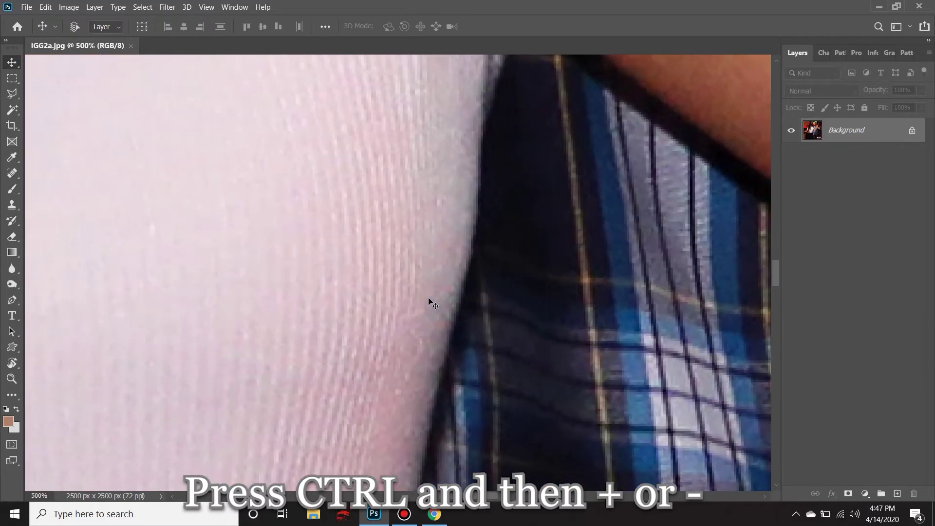
pyautogui.hotkey('ctrl', '+')
pyautogui.hotkey('ctrl', '+')
pyautogui.hotkey('ctrl', '+')
pyautogui.hotkey('ctrl', '+')
pyautogui.hotkey('ctrl', '+')
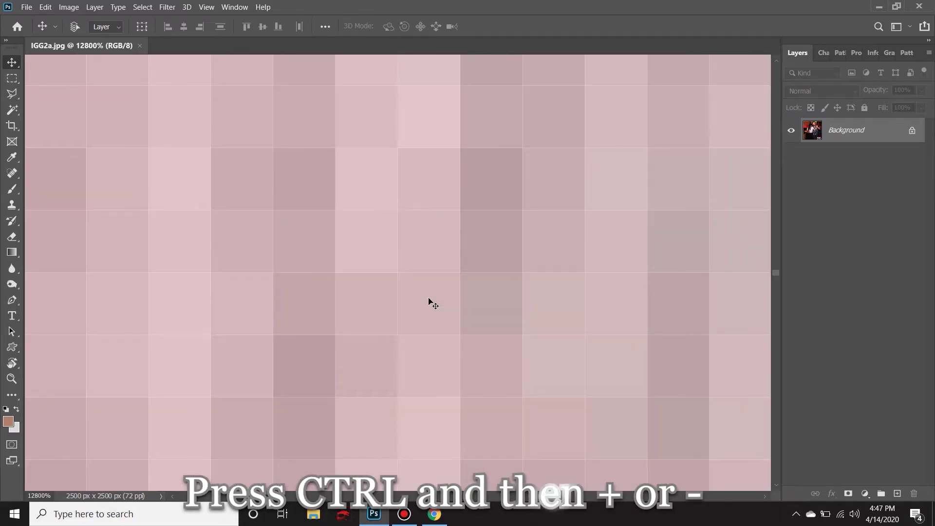
pyautogui.hotkey('ctrl', '-')
pyautogui.hotkey('ctrl', '-')
pyautogui.hotkey('ctrl', '-')
pyautogui.hotkey('ctrl', '-')
pyautogui.hotkey('ctrl', '-')
pyautogui.hotkey('ctrl', '-')
pyautogui.hotkey('ctrl', '-')
pyautogui.hotkey('ctrl', '-')
pyautogui.hotkey('ctrl', '-')
pyautogui.hotkey('ctrl', '-')
pyautogui.hotkey('ctrl', '-')
pyautogui.hotkey('ctrl', '-')
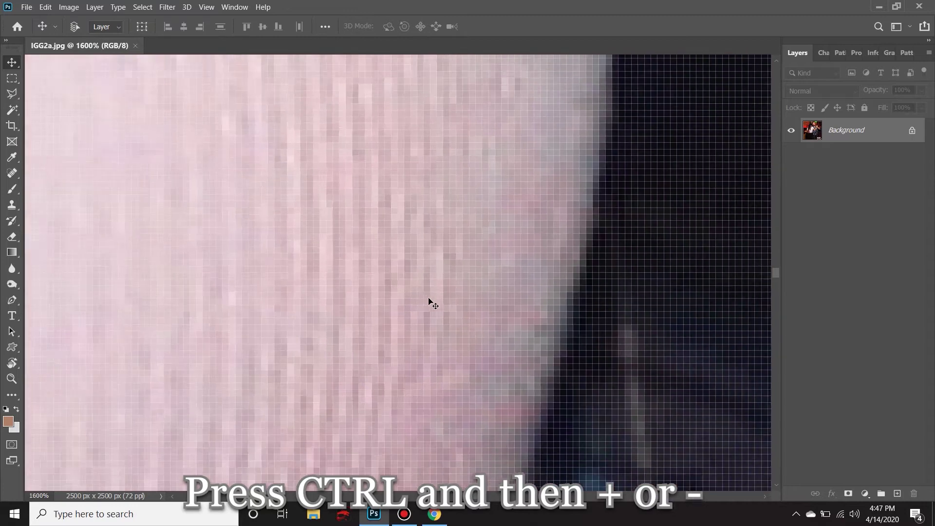
pyautogui.hotkey('ctrl', '-')
pyautogui.hotkey('ctrl', '-')
pyautogui.hotkey('ctrl', '-')
pyautogui.hotkey('ctrl', '-')
pyautogui.hotkey('ctrl', '-')
pyautogui.hotkey('ctrl', '-')
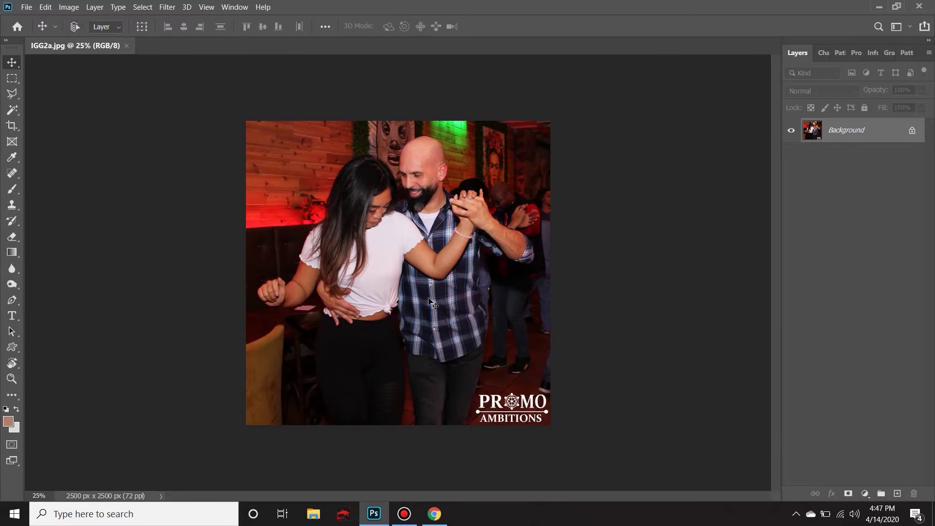
pyautogui.hotkey('ctrl', '+')
pyautogui.hotkey('ctrl', '+')
pyautogui.hotkey('ctrl', '+')
pyautogui.hotkey('ctrl', '+')
pyautogui.hotkey('ctrl', '+')
pyautogui.hotkey('ctrl', '+')
pyautogui.hotkey('ctrl', '+')
pyautogui.hotkey('ctrl', '+')
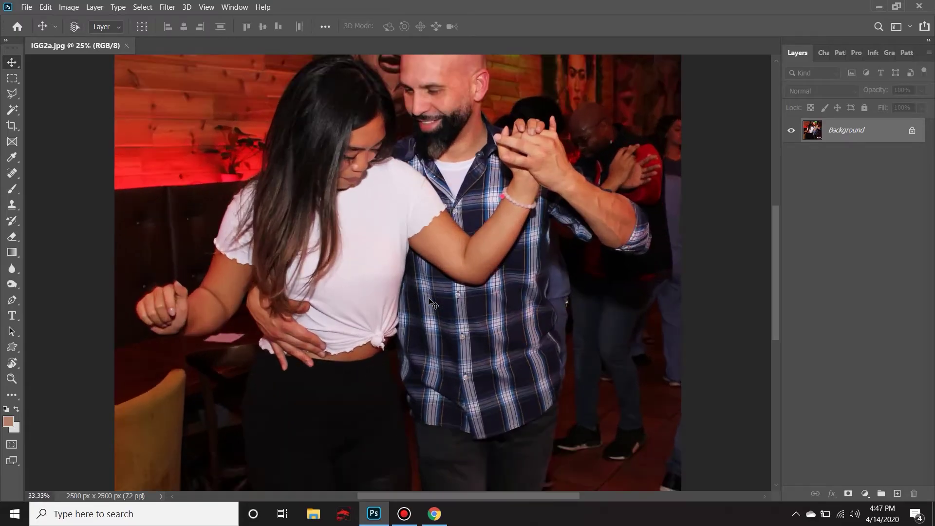
pyautogui.hotkey('ctrl', '-')
pyautogui.hotkey('ctrl', '-')
pyautogui.hotkey('ctrl', '-')
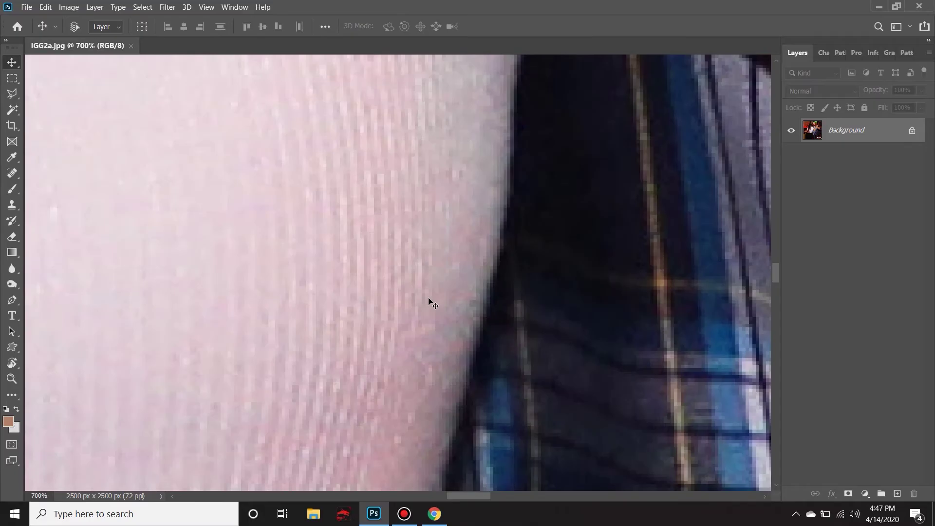
pyautogui.hotkey('ctrl', '-')
pyautogui.hotkey('ctrl', '-')
pyautogui.hotkey('ctrl', '-')
pyautogui.hotkey('ctrl', '-')
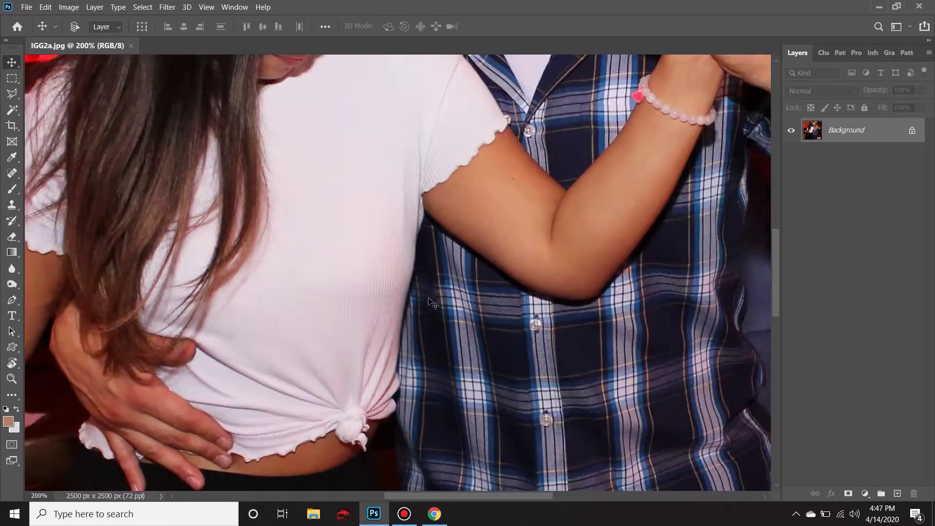
# Magnify the view and pan across the man's skin to his ear.
pyautogui.press('ctrl')
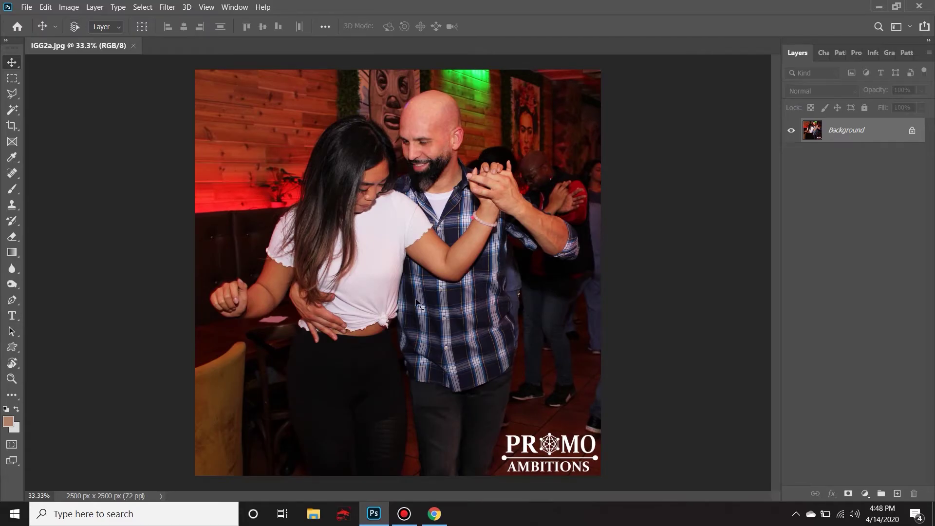
pyautogui.scroll(7, 419, 305)
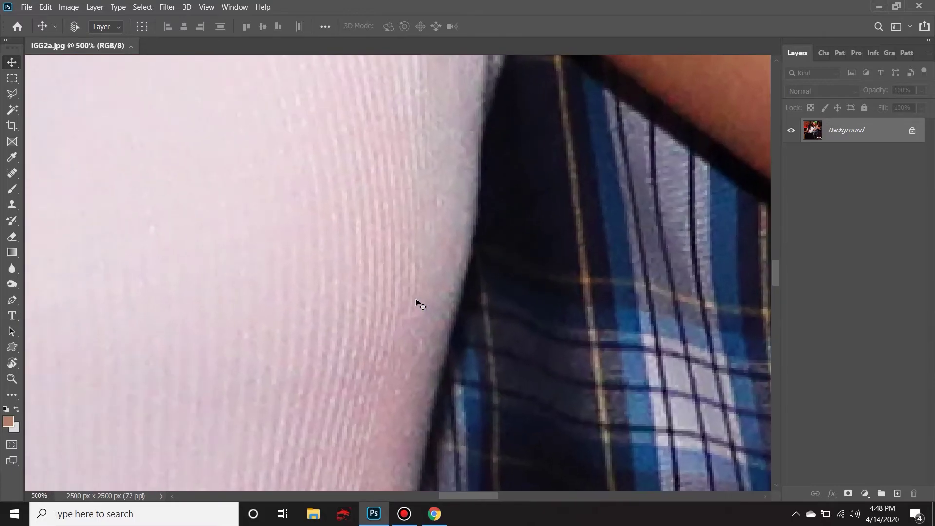
pyautogui.scroll(1, 419, 304)
pyautogui.moveTo(535, 132); pyautogui.dragTo(394, 346)
pyautogui.moveTo(505, 101); pyautogui.dragTo(517, 375)
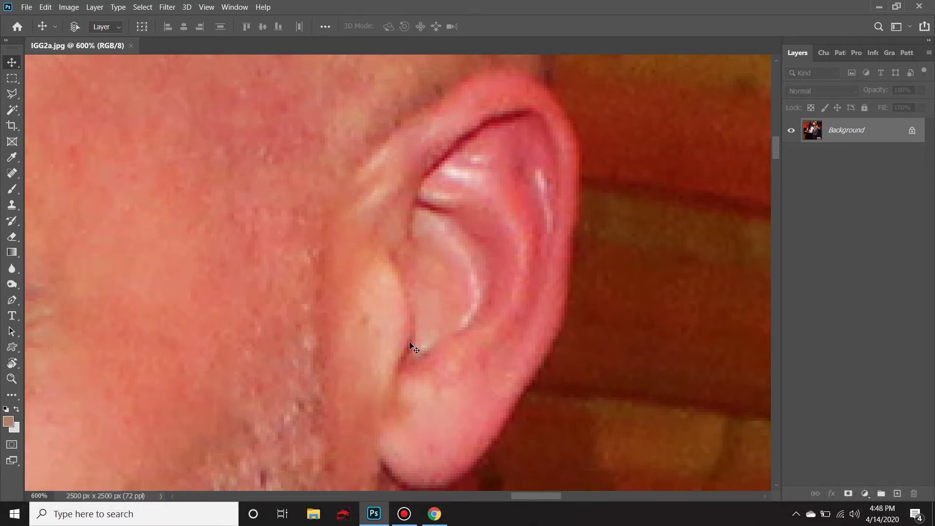
pyautogui.scroll(-4, 414, 347)
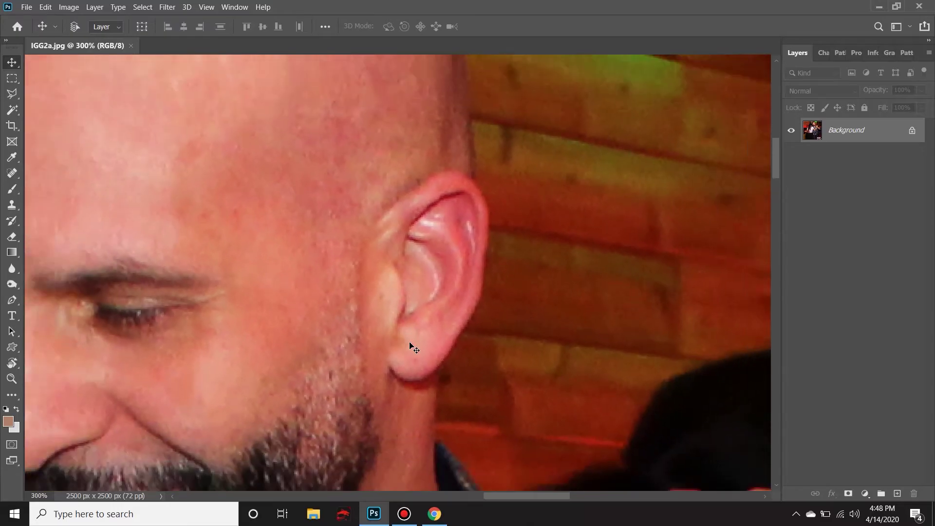
pyautogui.press('ctrl')
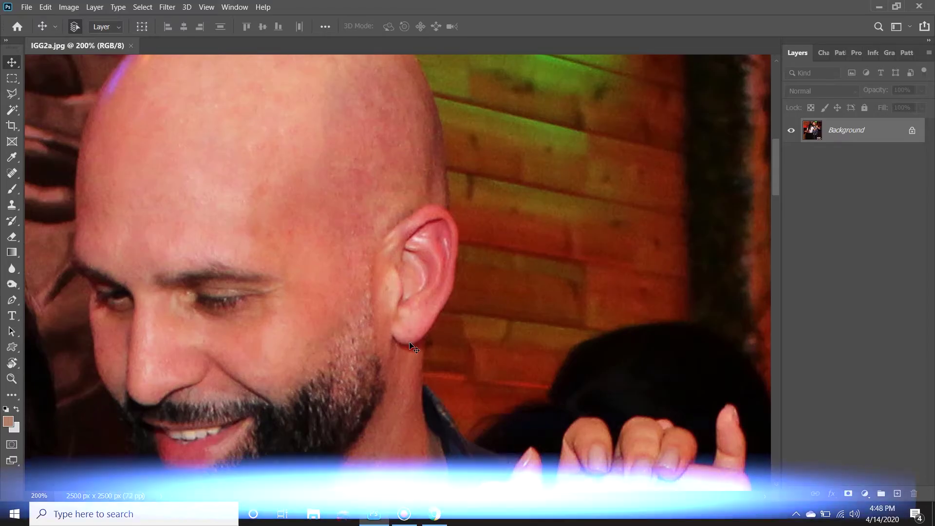
# Fit the photo on screen, shrink it to 25% and 16.7%, then fit it again.
pyautogui.hotkey('ctrl', '0')
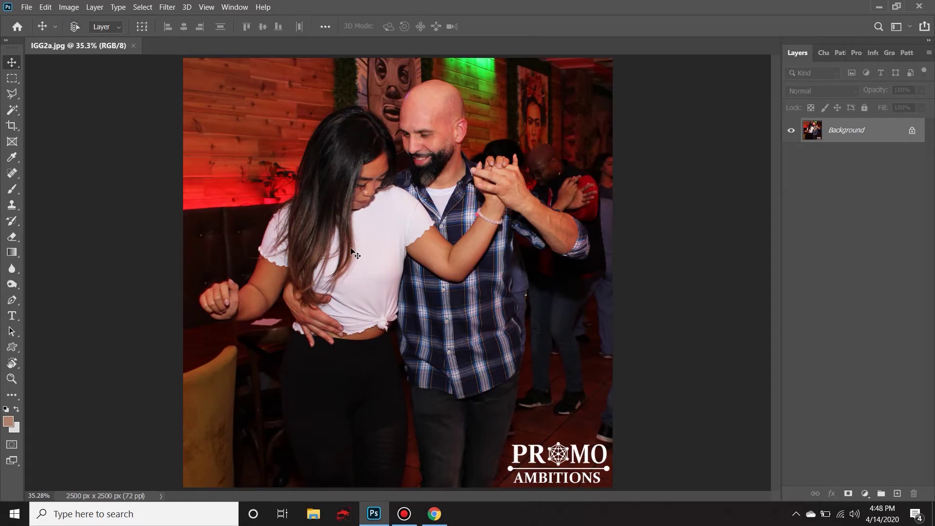
pyautogui.scroll(5, 356, 253)
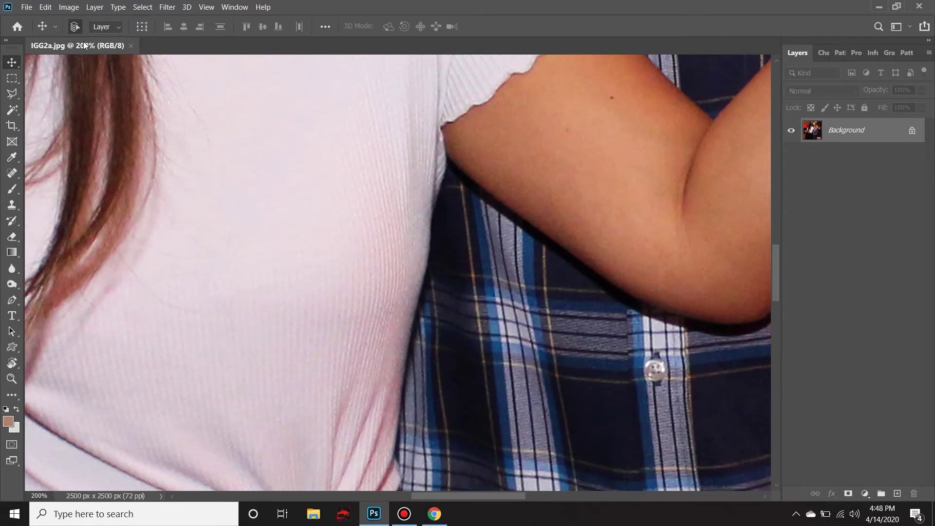
pyautogui.hotkey('ctrl', '-')
pyautogui.hotkey('ctrl', '-')
pyautogui.hotkey('ctrl', '-')
pyautogui.hotkey('ctrl', '-')
pyautogui.hotkey('ctrl', '-')
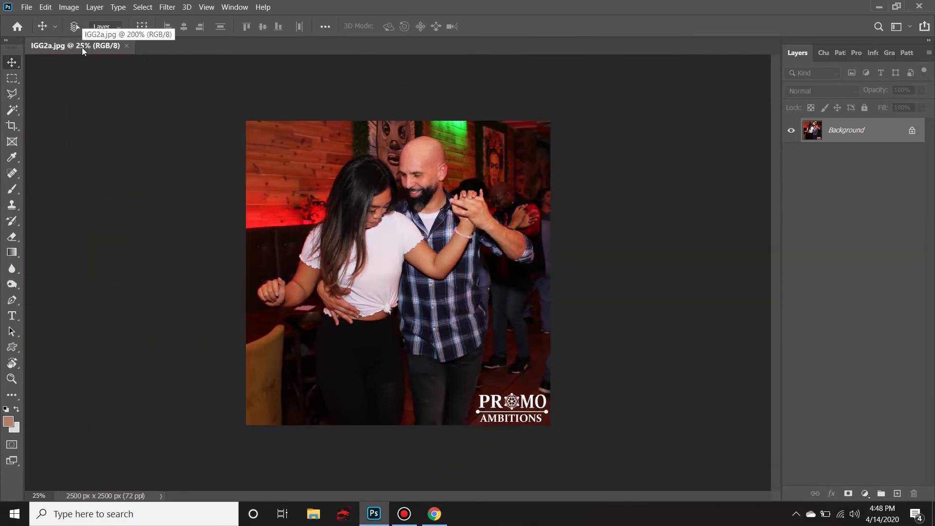
pyautogui.hotkey('ctrl', '-')
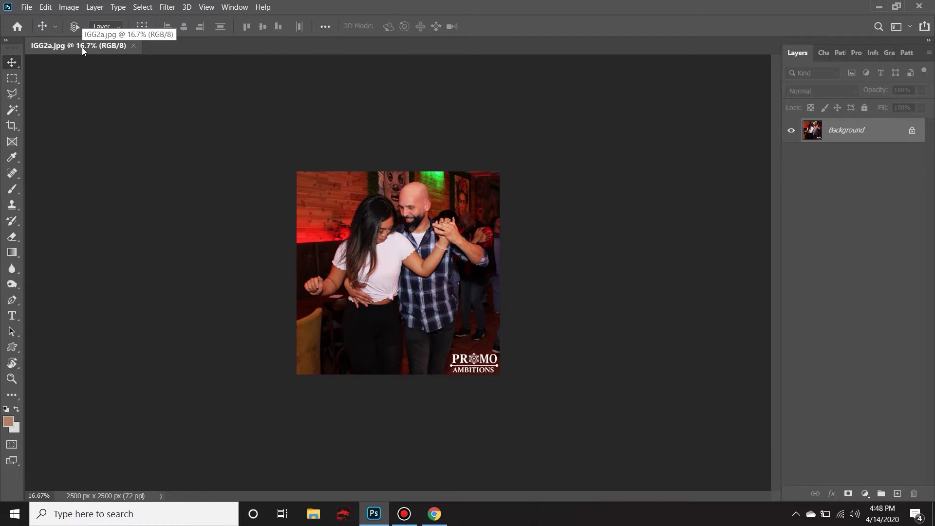
pyautogui.hotkey('ctrl', '+')
pyautogui.hotkey('ctrl', '+')
pyautogui.hotkey('ctrl', '+')
pyautogui.hotkey('ctrl', '+')
pyautogui.hotkey('ctrl', '+')
pyautogui.hotkey('ctrl', '+')
pyautogui.hotkey('ctrl', '+')
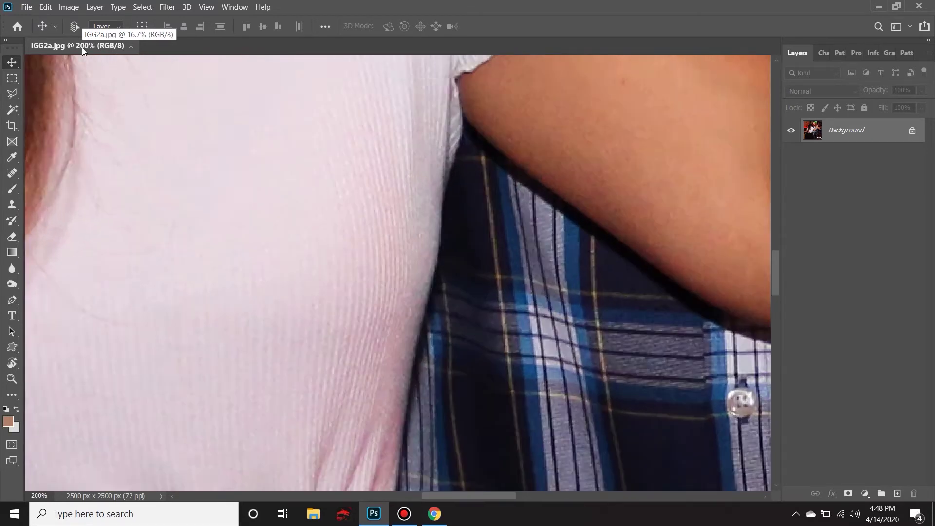
pyautogui.hotkey('ctrl', '0')
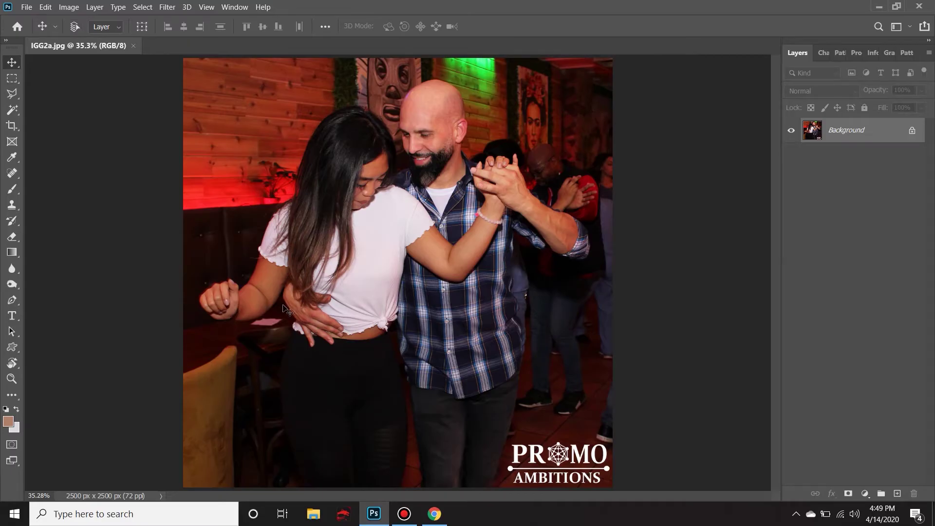
# View the photo at 100%, fit it back on screen, and select the Zoom tool.
pyautogui.hotkey('ctrl', '1')
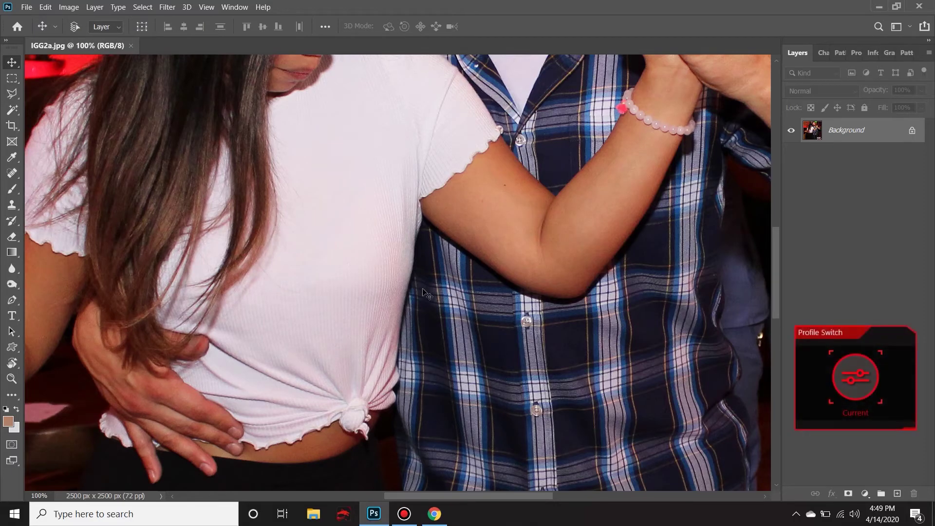
pyautogui.hotkey('ctrl', '0')
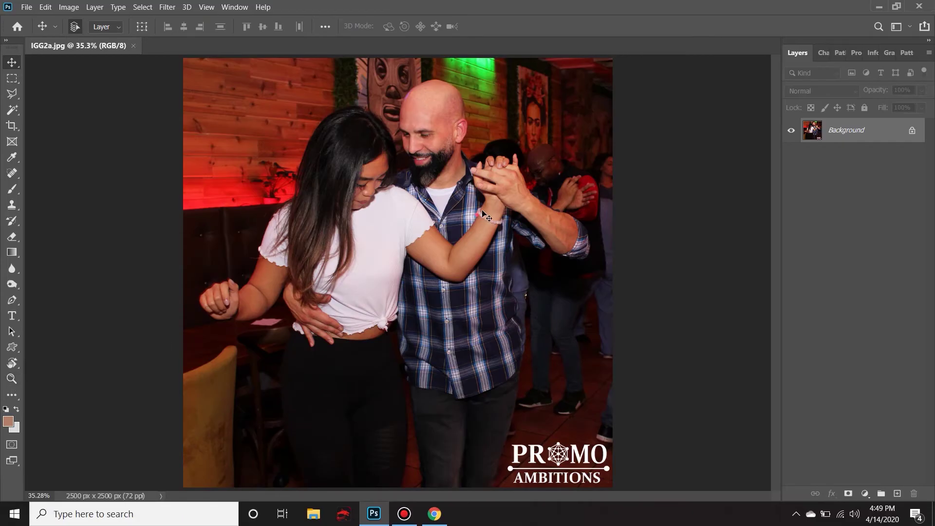
pyautogui.press('z')
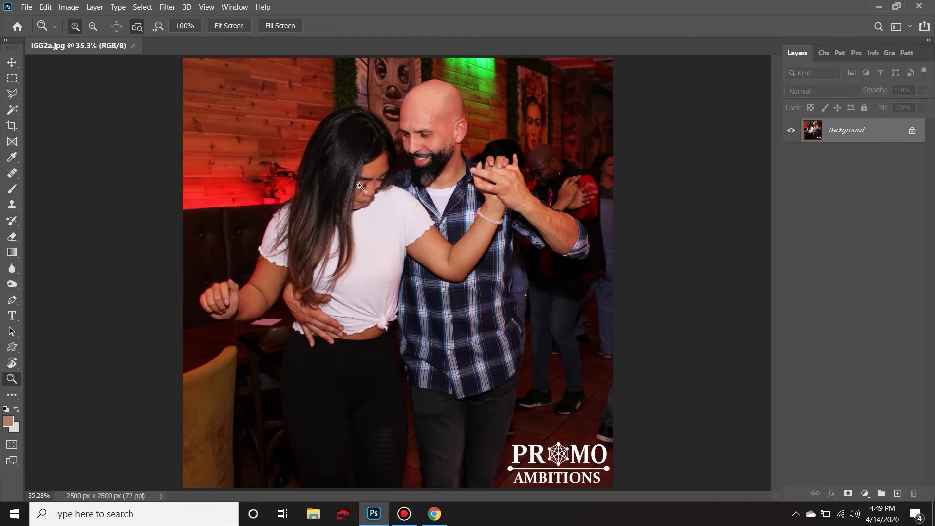
# Zoom in on the woman's face, then use Alt to zoom out from her nose.
pyautogui.moveTo(359, 186); pyautogui.dragTo(360, 186)
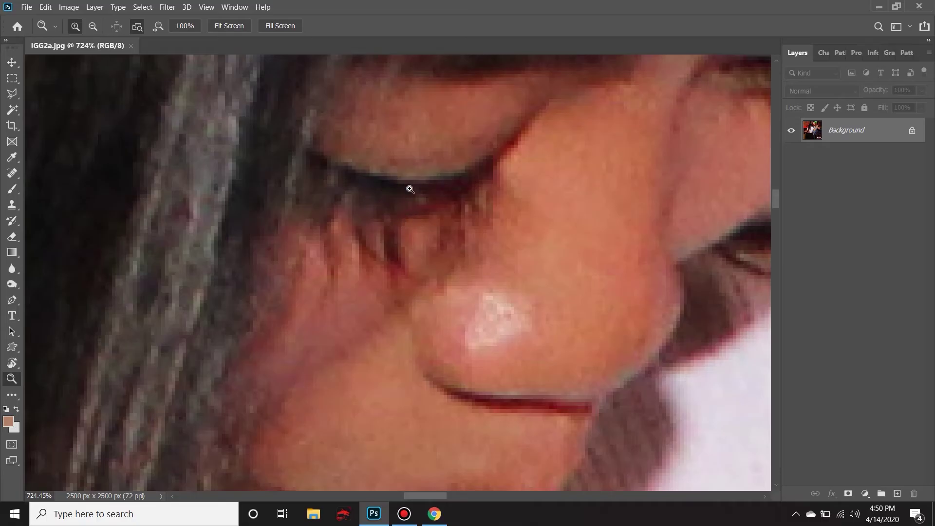
pyautogui.press('alt')
pyautogui.press('alt')
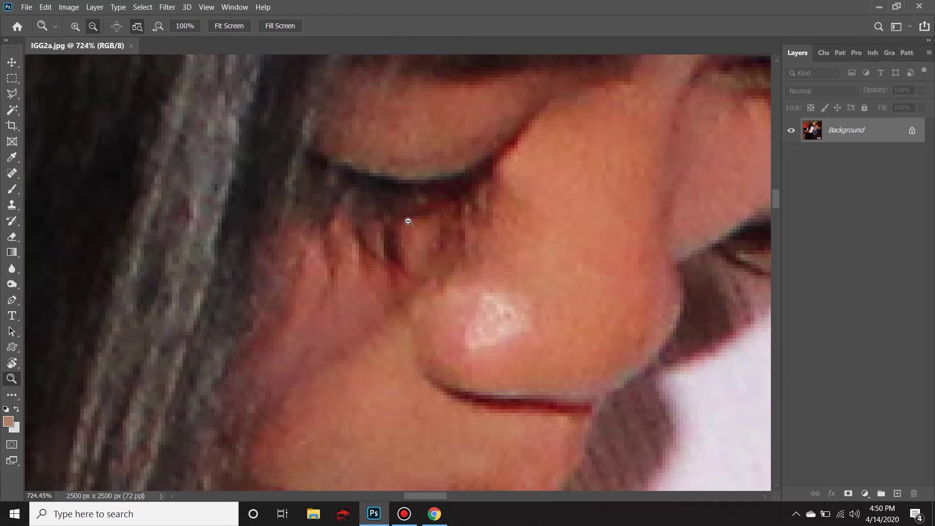
pyautogui.moveTo(408, 221); pyautogui.dragTo(409, 222)
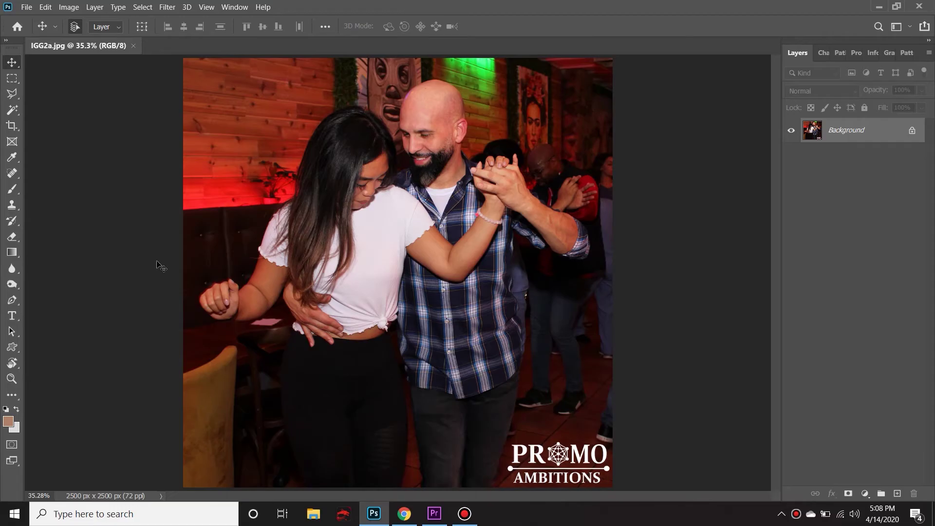
pyautogui.click(12, 189)
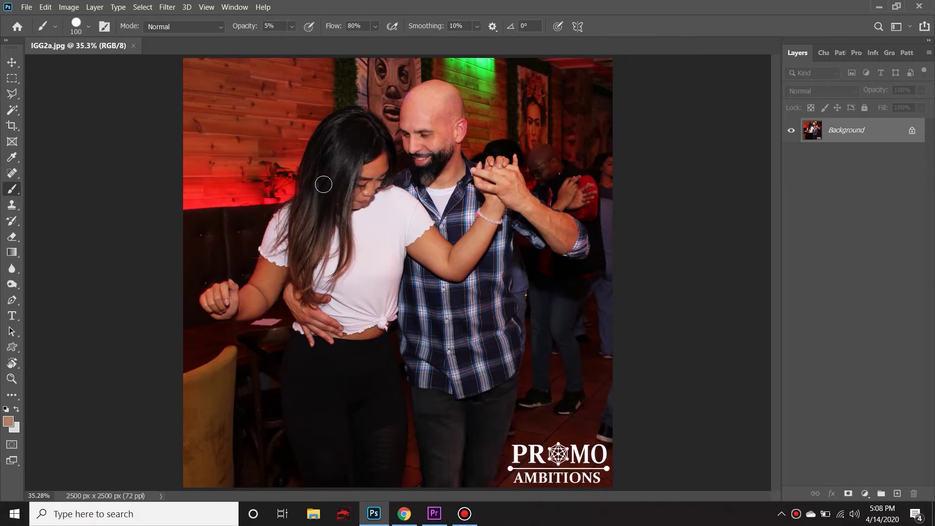
pyautogui.press('z')
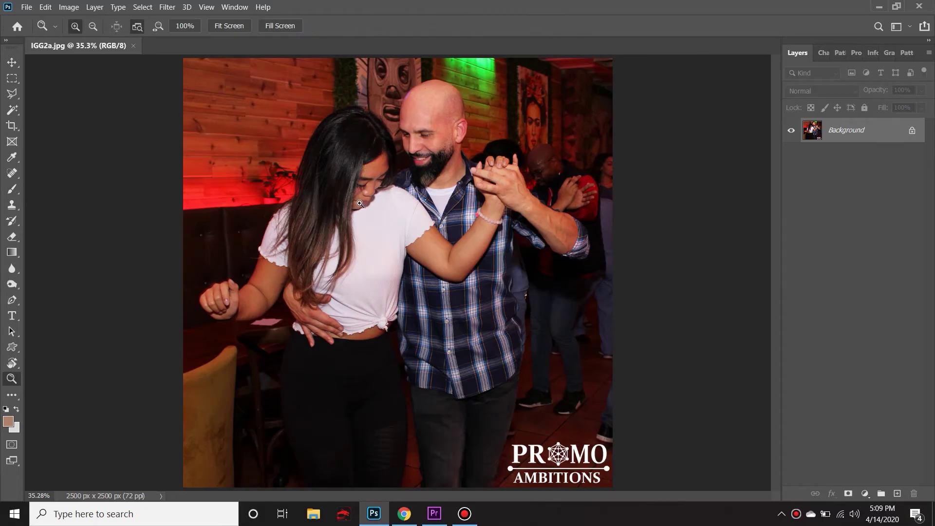
pyautogui.moveTo(360, 204); pyautogui.dragTo(353, 205)
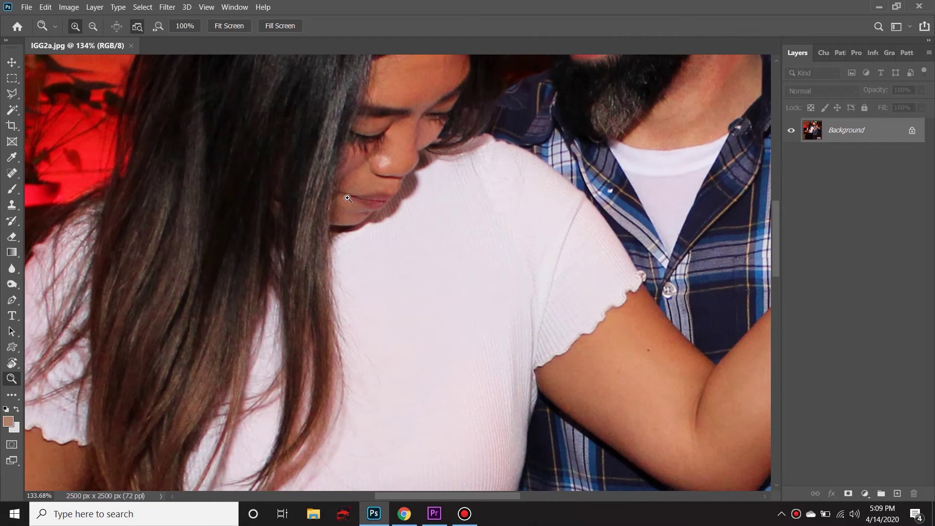
pyautogui.press('b')
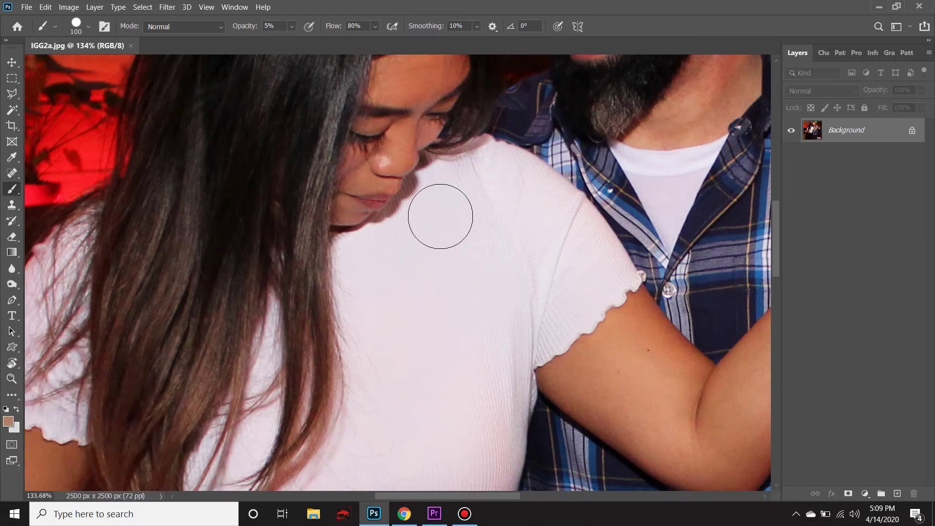
pyautogui.press('z')
pyautogui.moveTo(633, 113); pyautogui.dragTo(626, 129)
pyautogui.press('alt')
pyautogui.press('b')
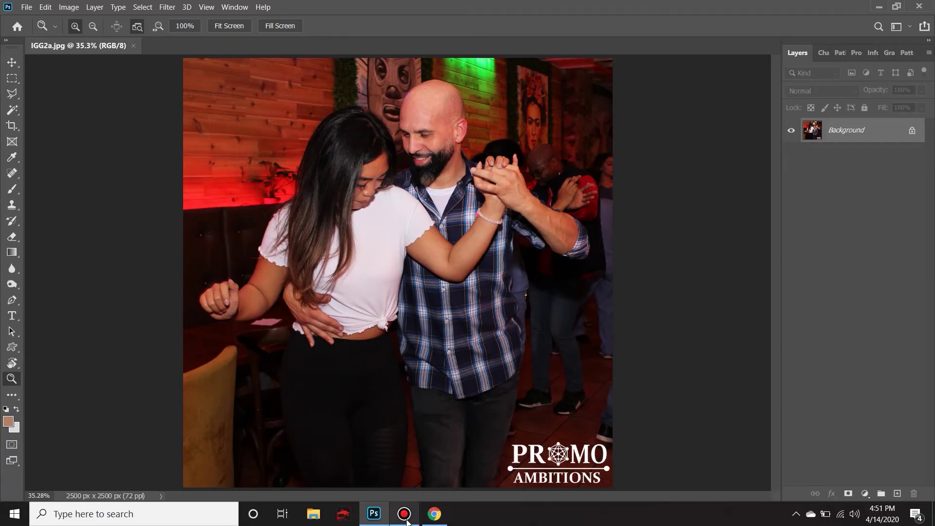
pyautogui.click(434, 514)
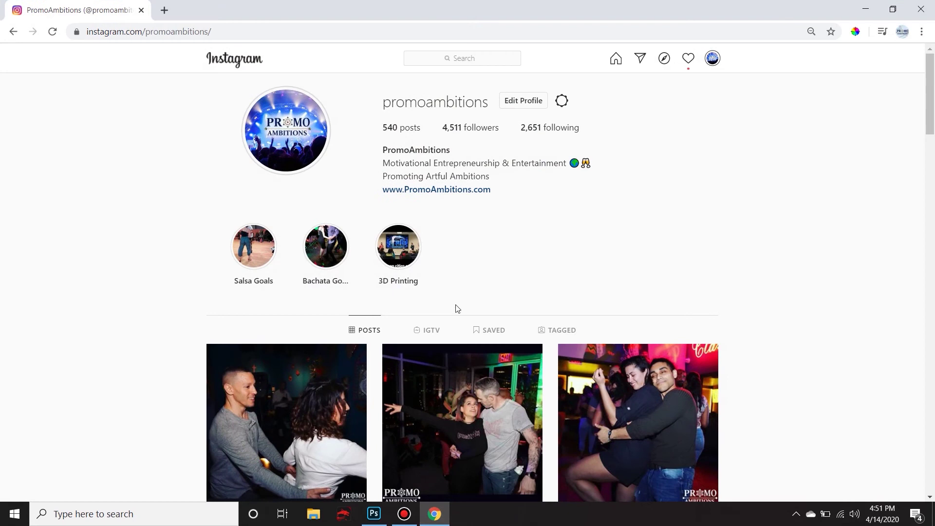
pyautogui.moveTo(384, 102); pyautogui.dragTo(490, 101)
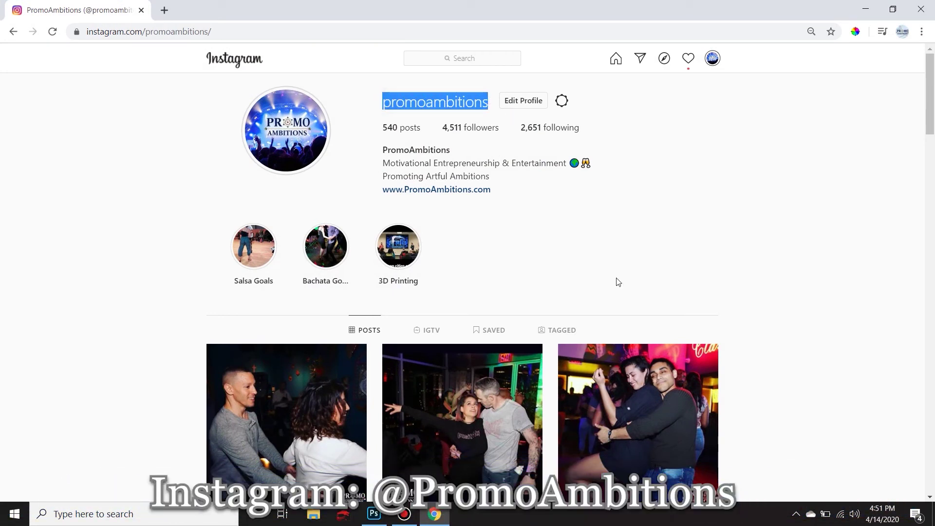
pyautogui.scroll(-13, 617, 281)
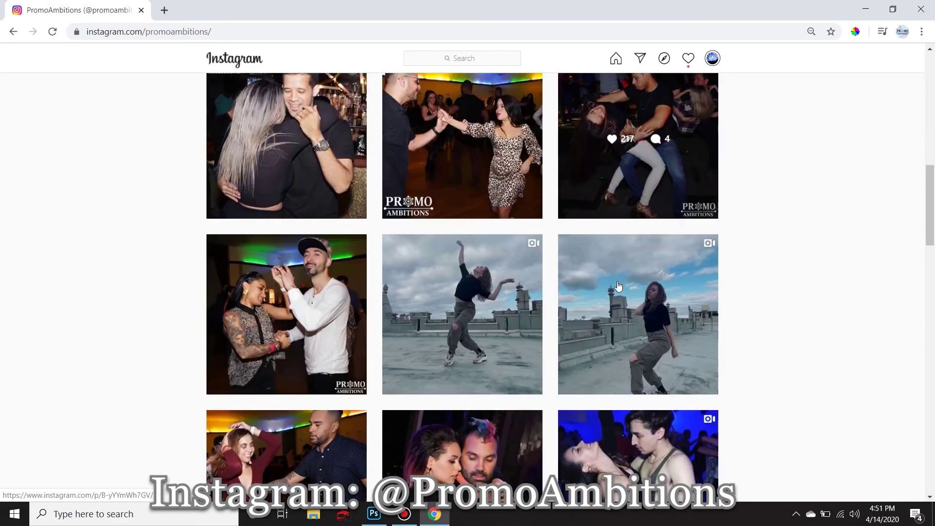
pyautogui.scroll(-12, 617, 286)
pyautogui.scroll(-12, 618, 285)
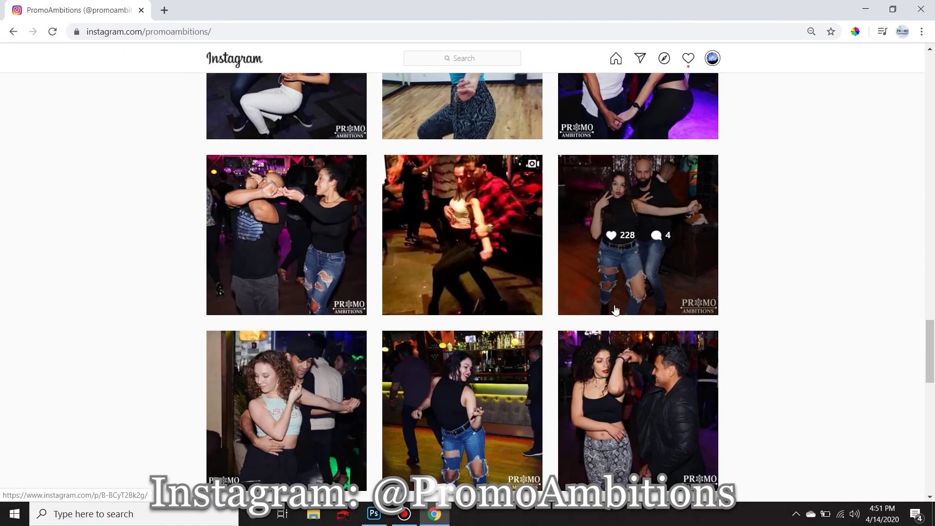
pyautogui.scroll(-12, 615, 310)
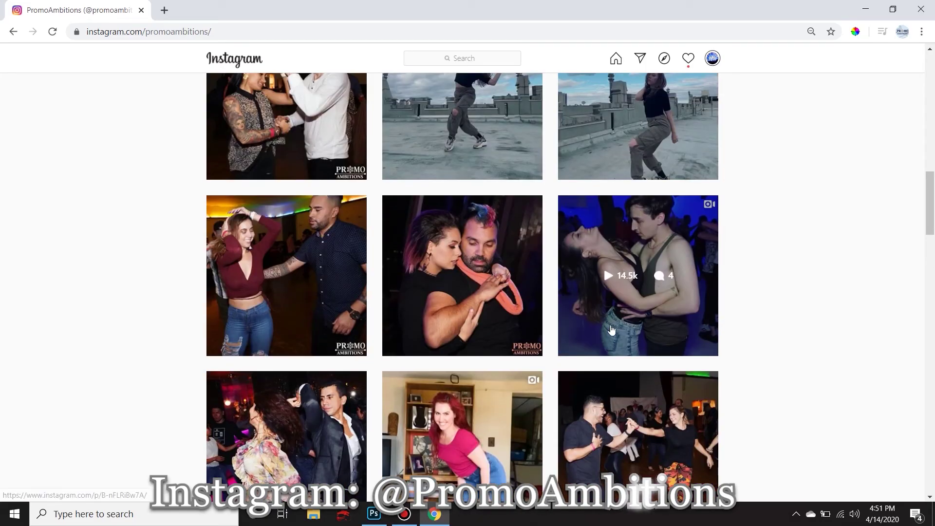
pyautogui.click(643, 238)
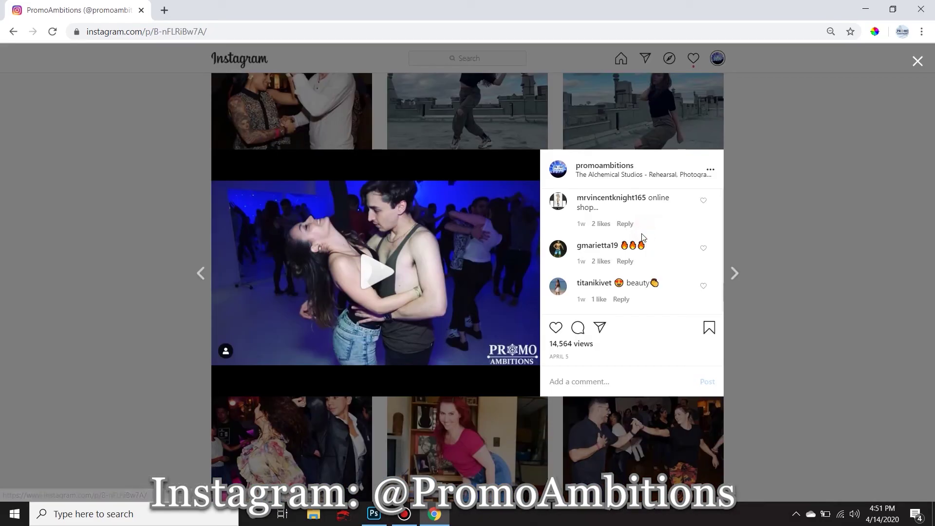
pyautogui.click(376, 275)
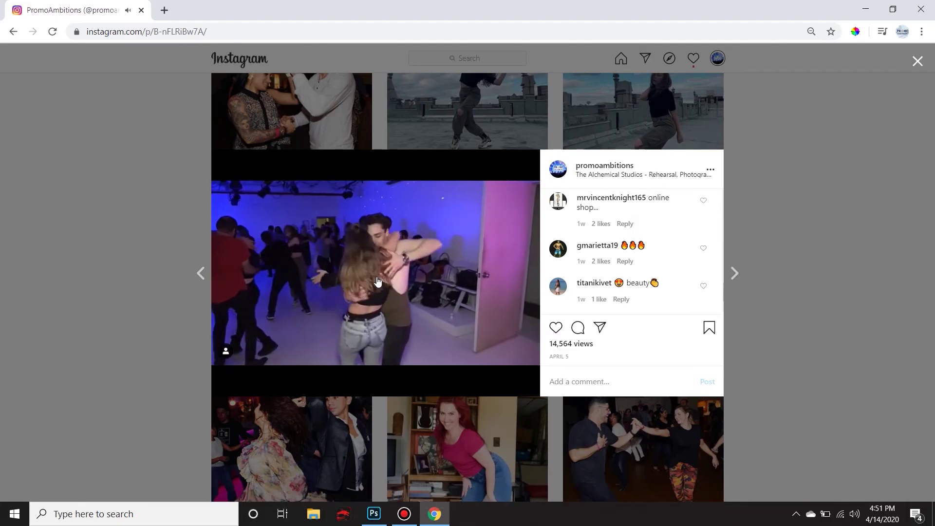
pyautogui.click(354, 287)
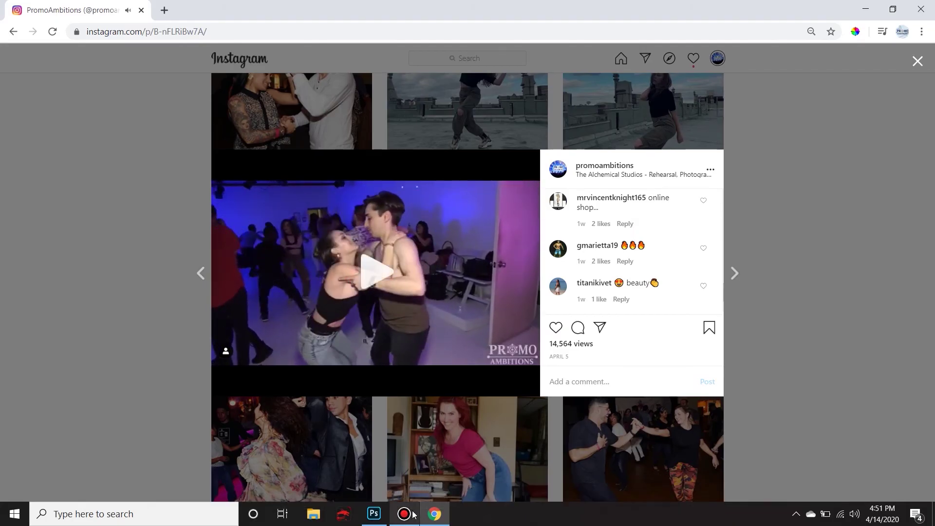
pyautogui.click(374, 514)
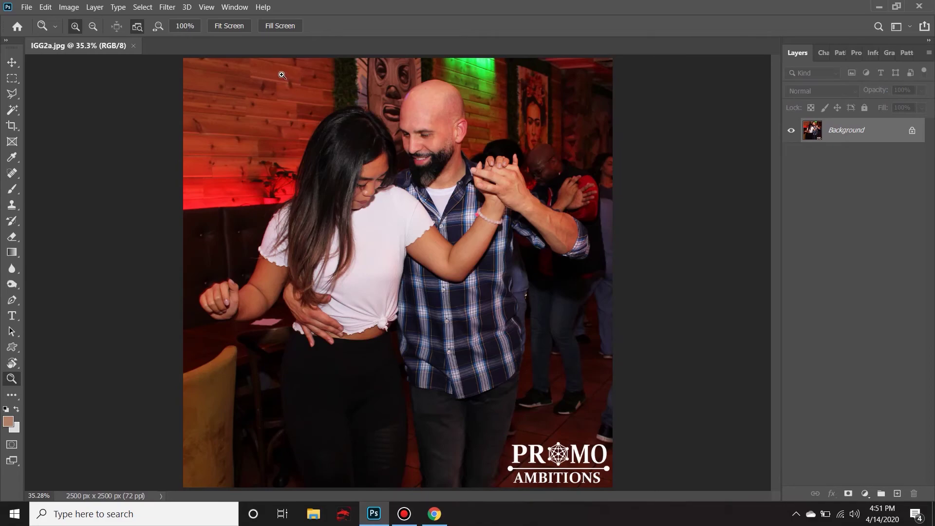
# Show the Navigator panel, zoom to about 173%, and pan up to the man's face.
pyautogui.click(232, 8)
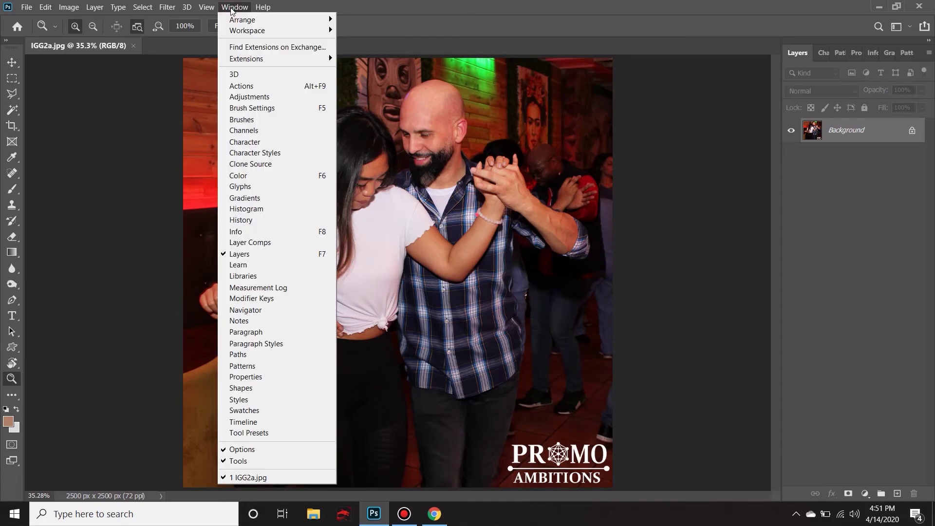
pyautogui.click(290, 314)
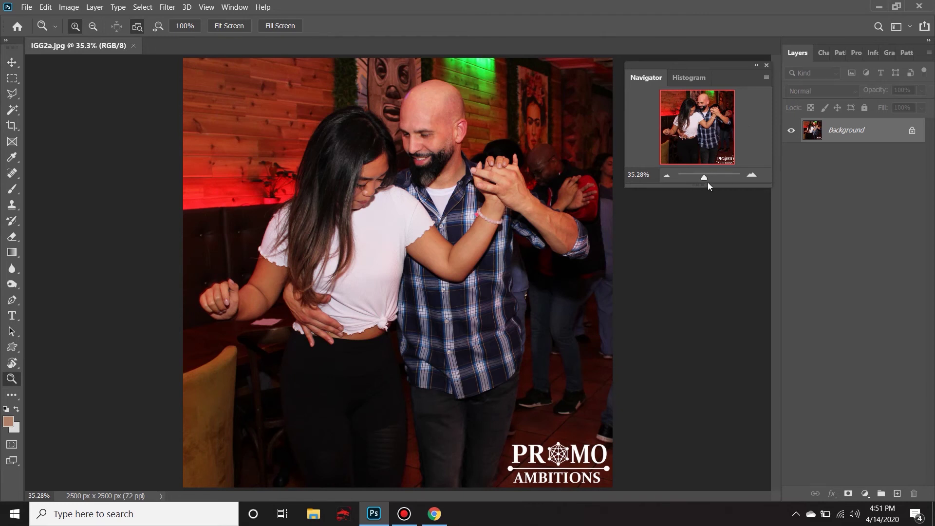
pyautogui.moveTo(705, 179); pyautogui.dragTo(712, 176)
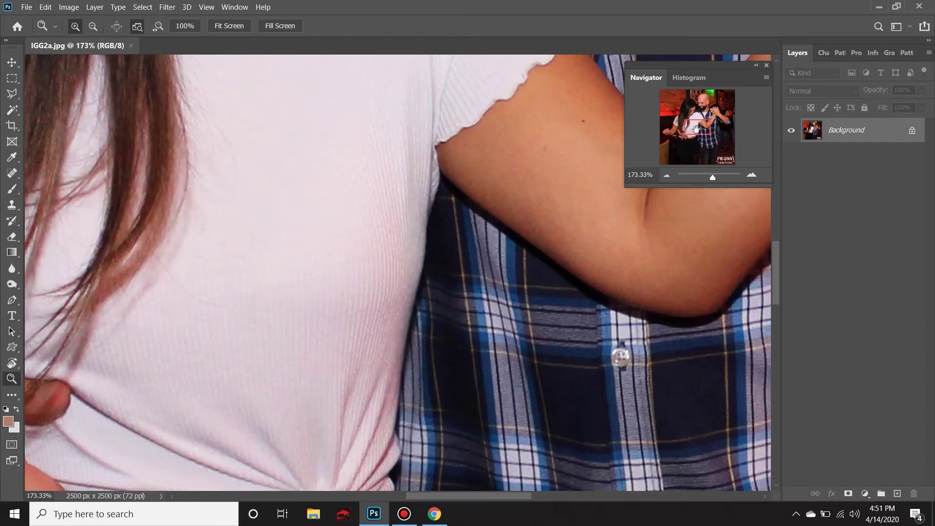
pyautogui.moveTo(692, 126)
pyautogui.mouseDown()
pyautogui.moveTo(702, 105)
pyautogui.moveTo(694, 125)
pyautogui.moveTo(682, 110)
pyautogui.moveTo(719, 104)
pyautogui.mouseUp()
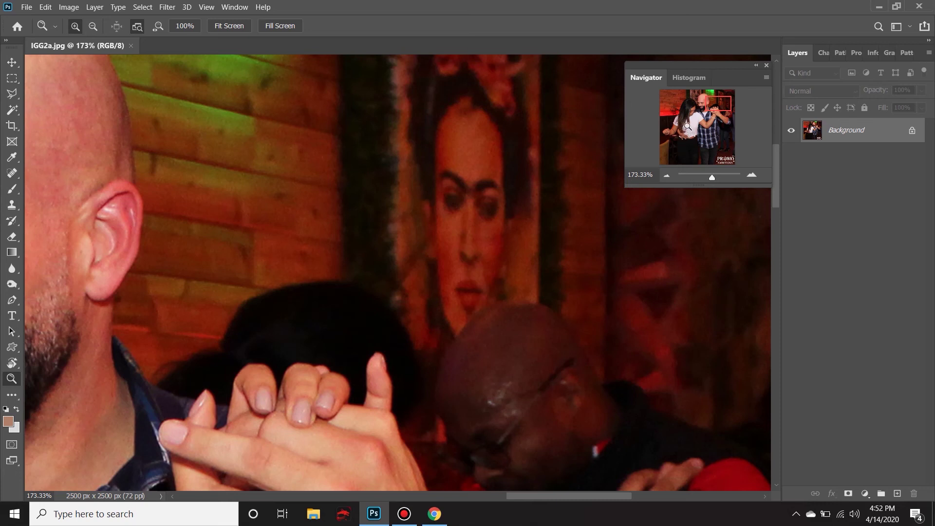
# Zoom into the shirt knot, the red wall by her hair, and the plaid shirt's bottom.
pyautogui.moveTo(691, 130); pyautogui.dragTo(697, 134)
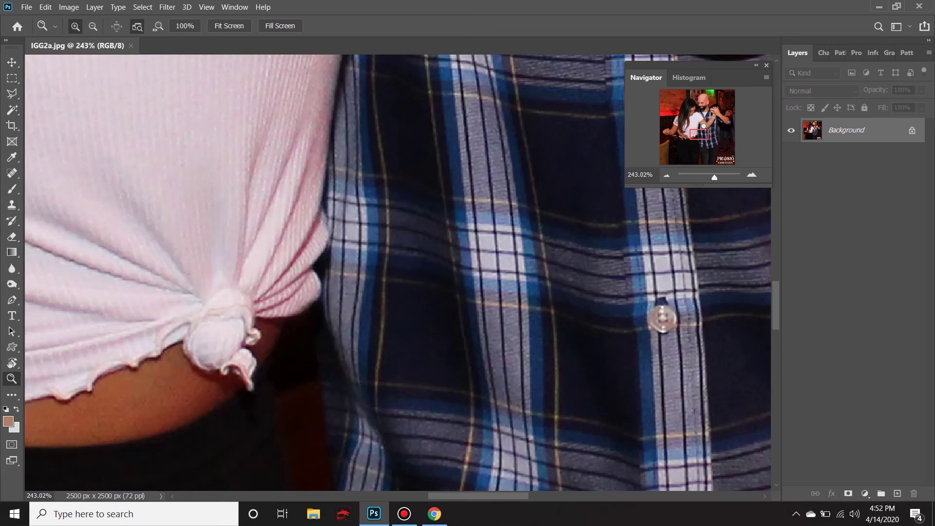
pyautogui.moveTo(671, 99); pyautogui.dragTo(687, 107)
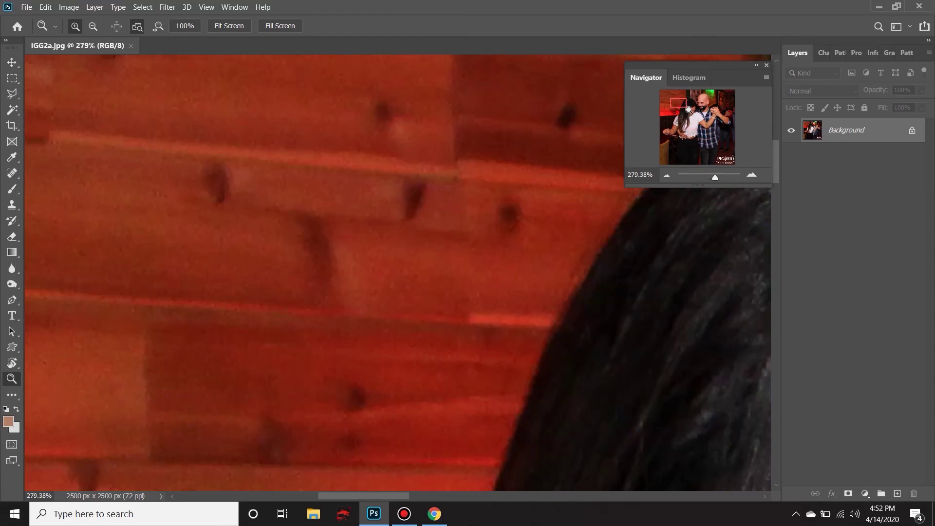
pyautogui.moveTo(706, 139); pyautogui.dragTo(724, 150)
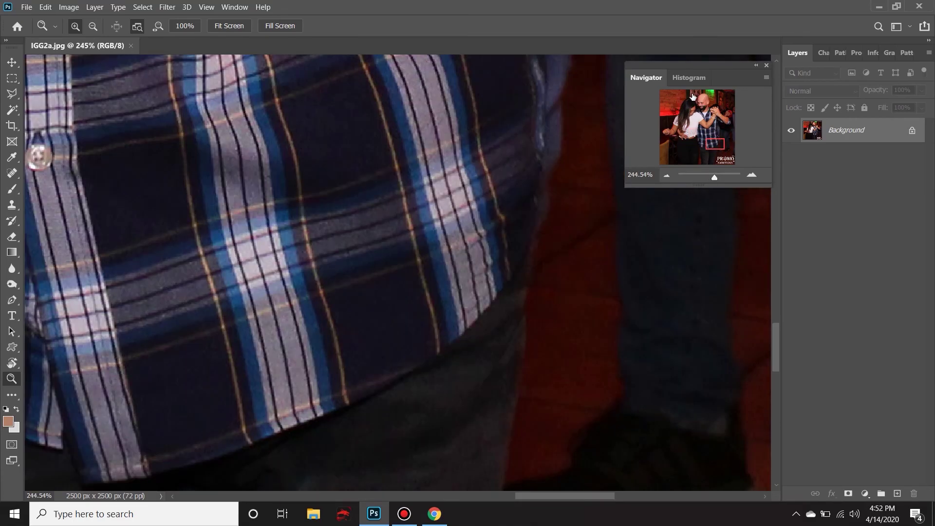